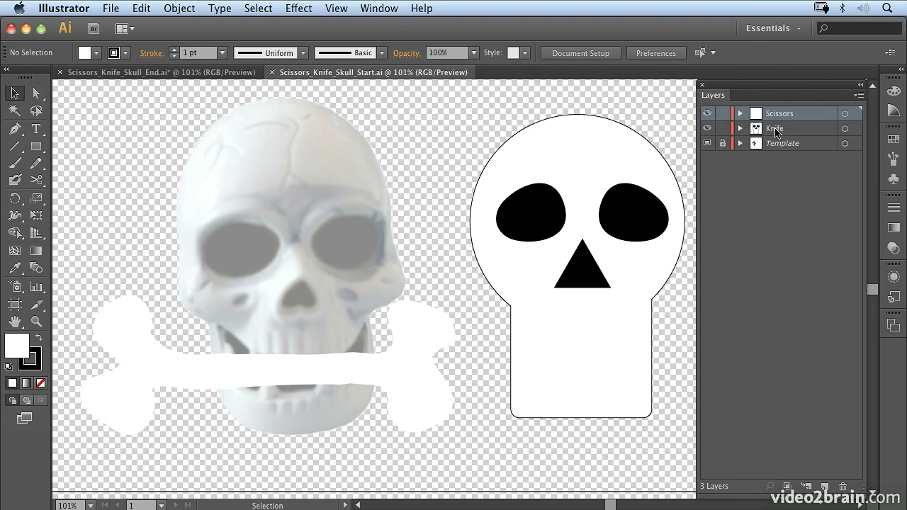
- Make Knife the current layer, toggling the skull and crossbones layers off and back on
left_click(777, 131)
left_click(707, 129)
left_click(707, 129)
left_click(707, 114)
left_click(707, 115)
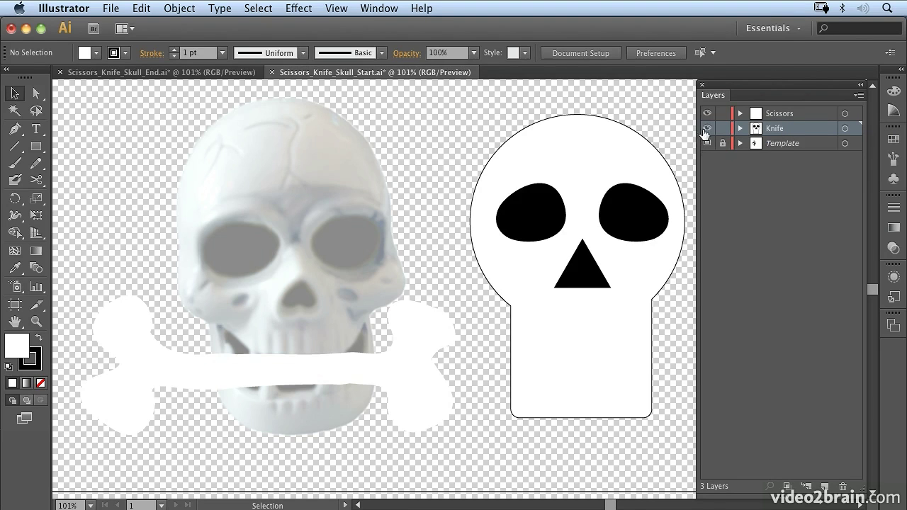
- Select the white skull path and bring up the Eraser/Scissors/Knife tool flyout
left_click(707, 128)
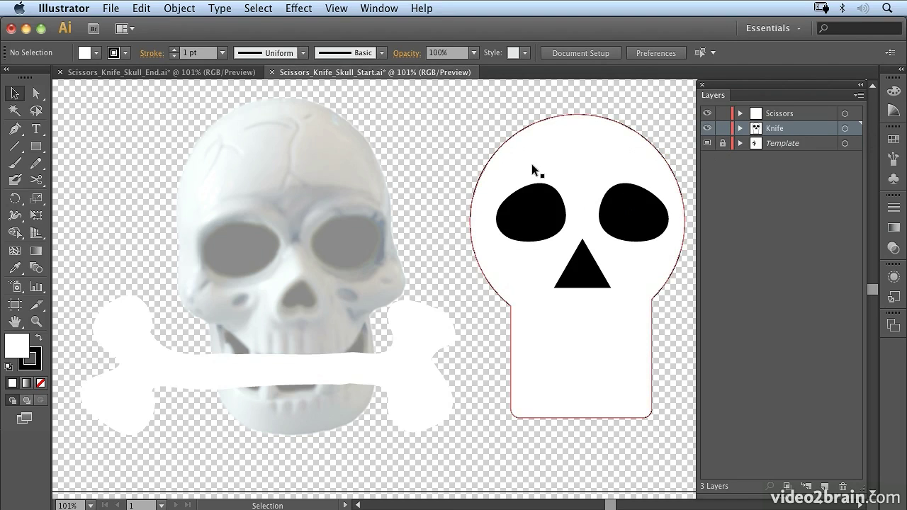
left_click(545, 132)
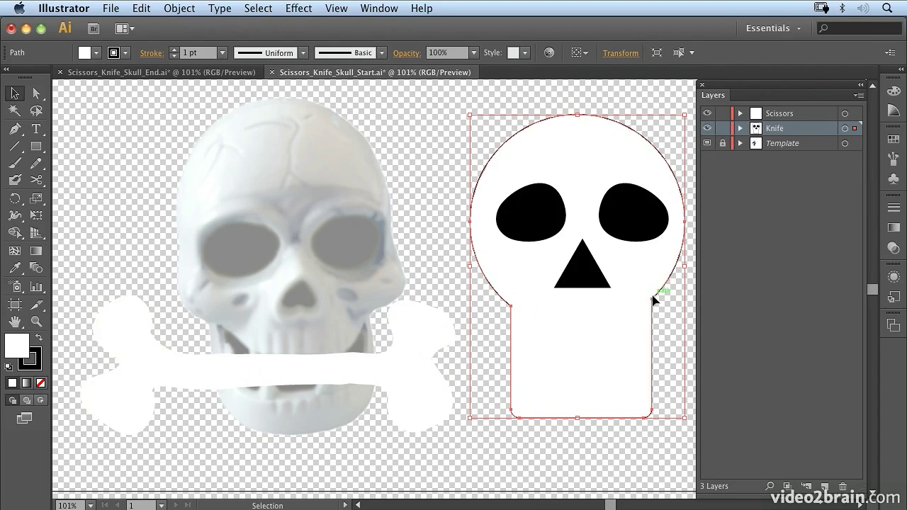
left_click(38, 180)
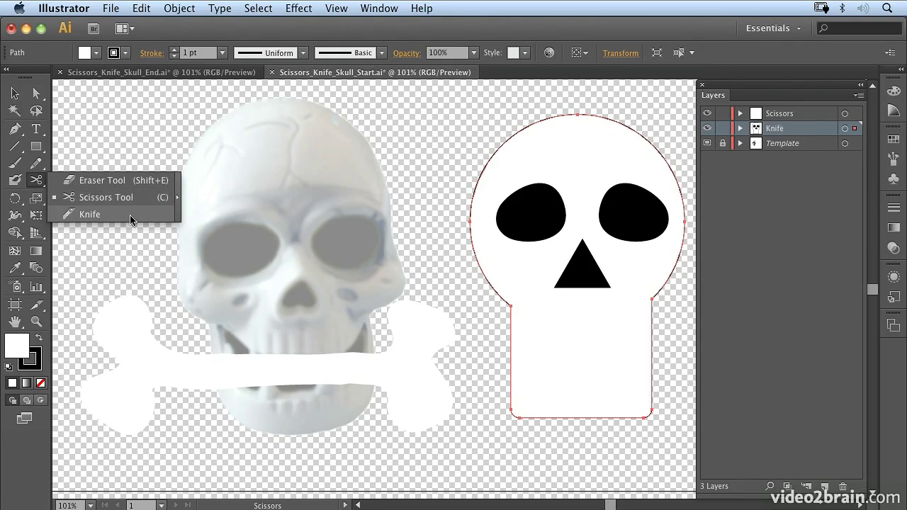
- With the Knife tool, slice the skull along a curve across its neck, from the left notch to the right
left_click(91, 215)
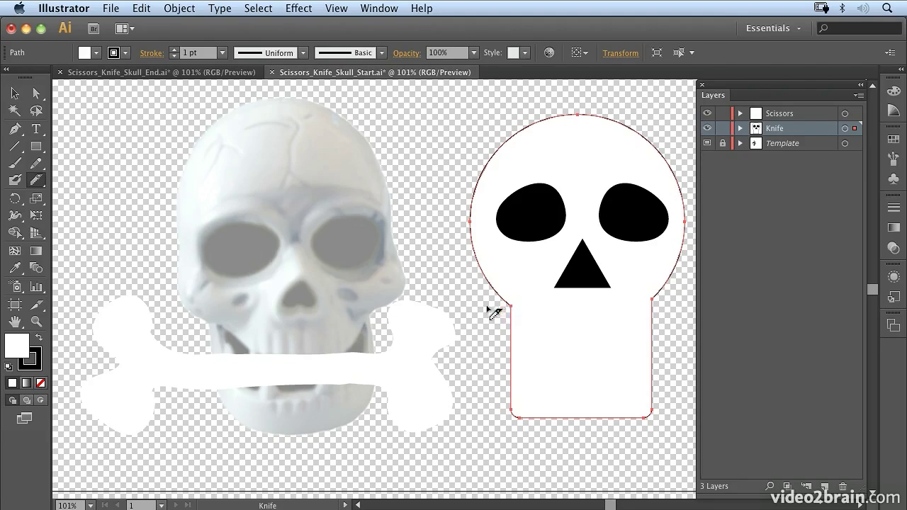
left_click_drag(505, 309, 534, 319)
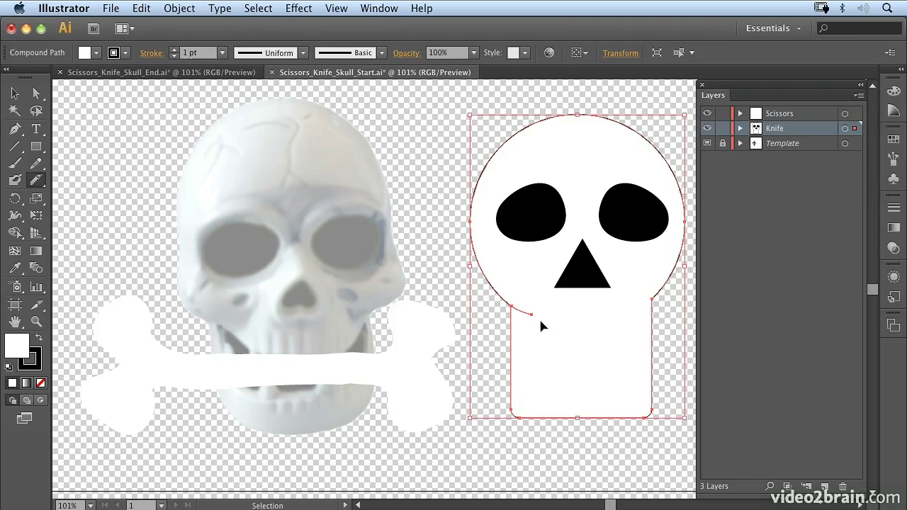
left_click(537, 317, "super")
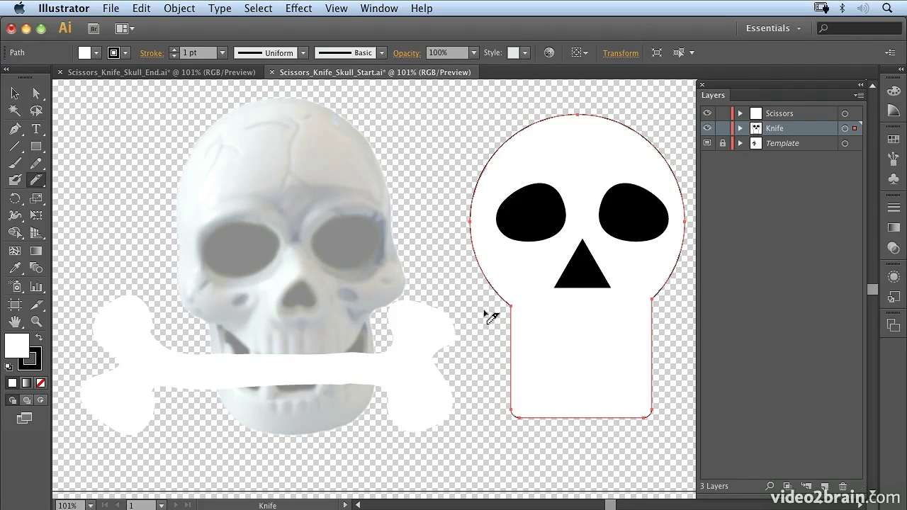
left_click_drag(475, 312, 504, 311)
mouse_move(516, 310)
left_mouse_down()
mouse_move(607, 333)
mouse_move(659, 299)
mouse_move(677, 300)
left_mouse_up()
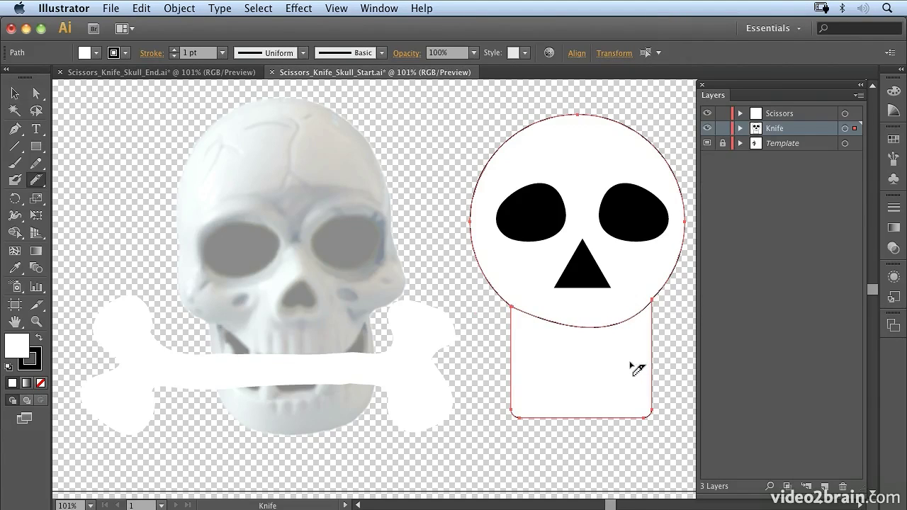
key("super")
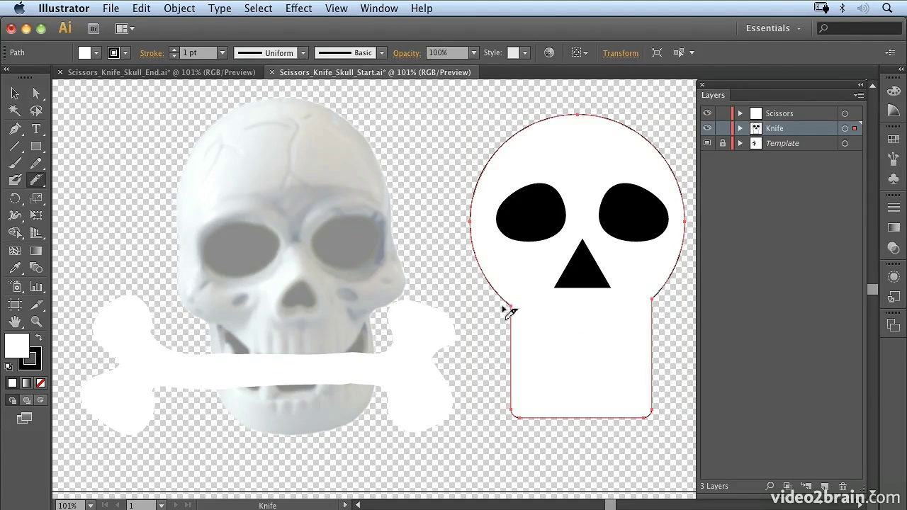
mouse_move(514, 309)
left_mouse_down()
mouse_move(600, 315)
mouse_move(677, 306)
left_mouse_up()
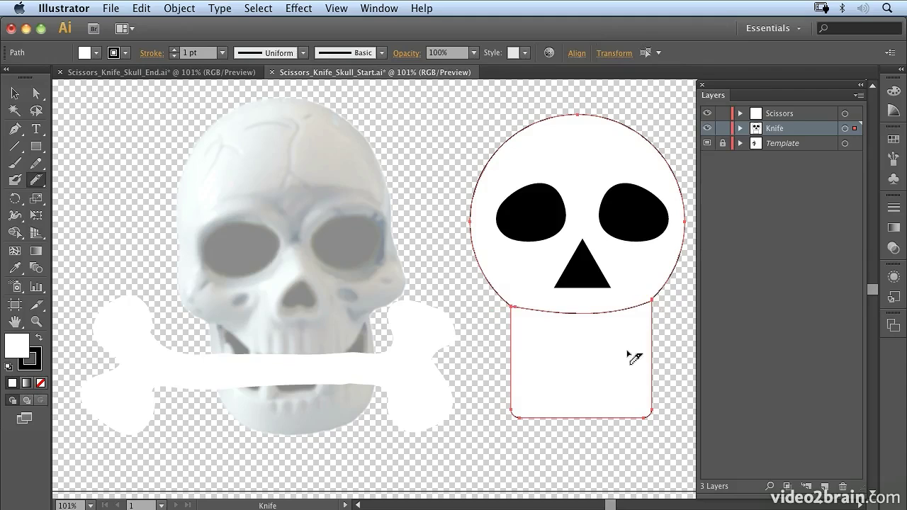
left_click(553, 344, "super")
mouse_move(511, 308)
left_mouse_down()
mouse_move(608, 319)
mouse_move(678, 301)
left_mouse_up()
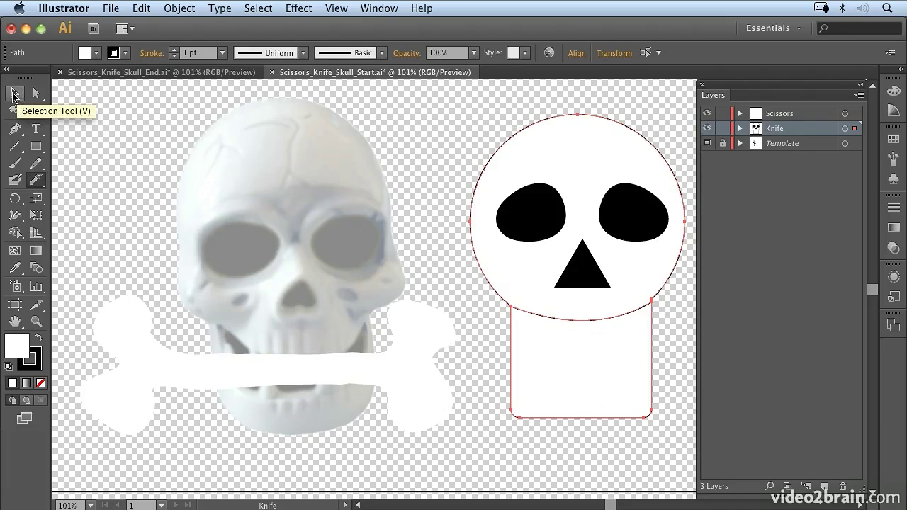
- Select the lower jaw piece alone and nudge it down three Shift+Down steps below the head
left_click(13, 94)
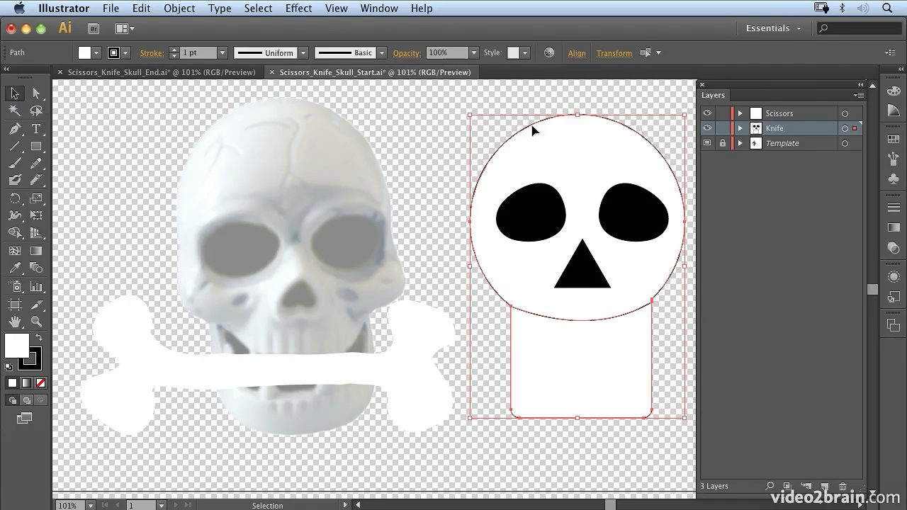
left_click(567, 365, "shift")
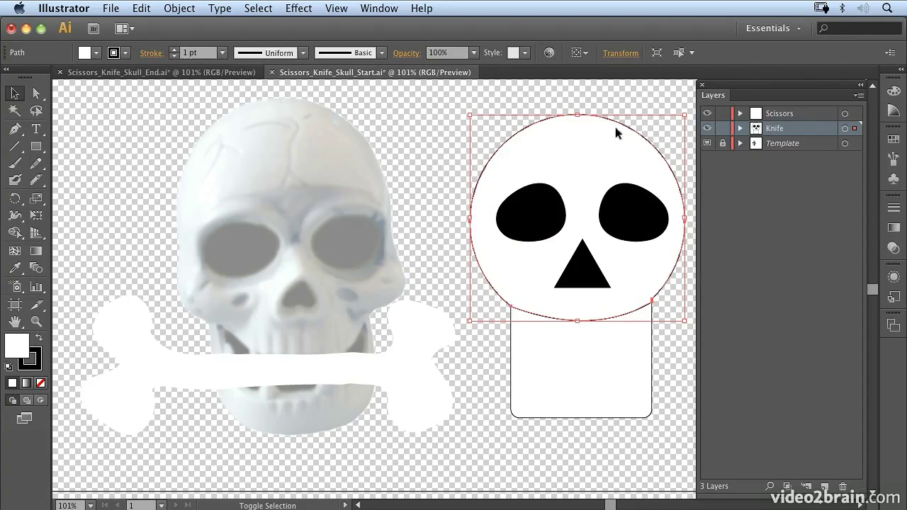
left_click(558, 384)
key("shift")
key("shift+Down")
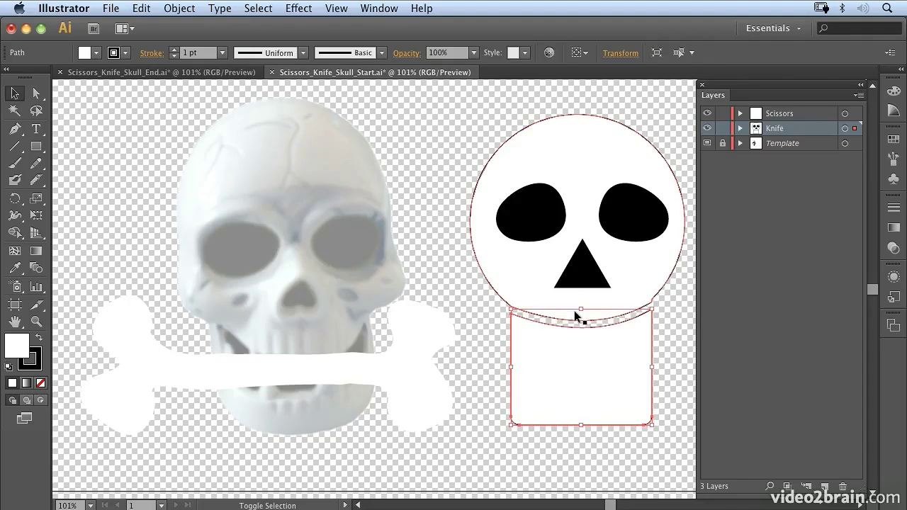
key("shift+Down")
key("shift+Down")
key("shift+Down")
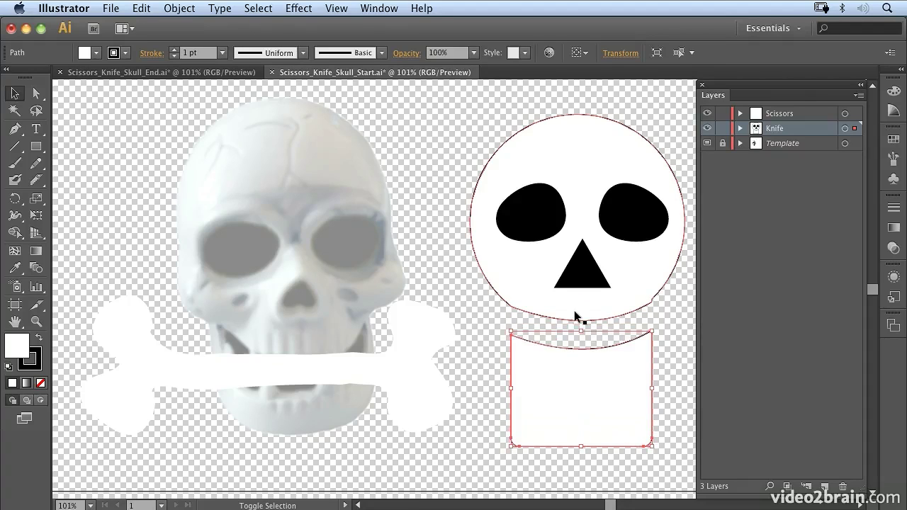
key("shift+Down")
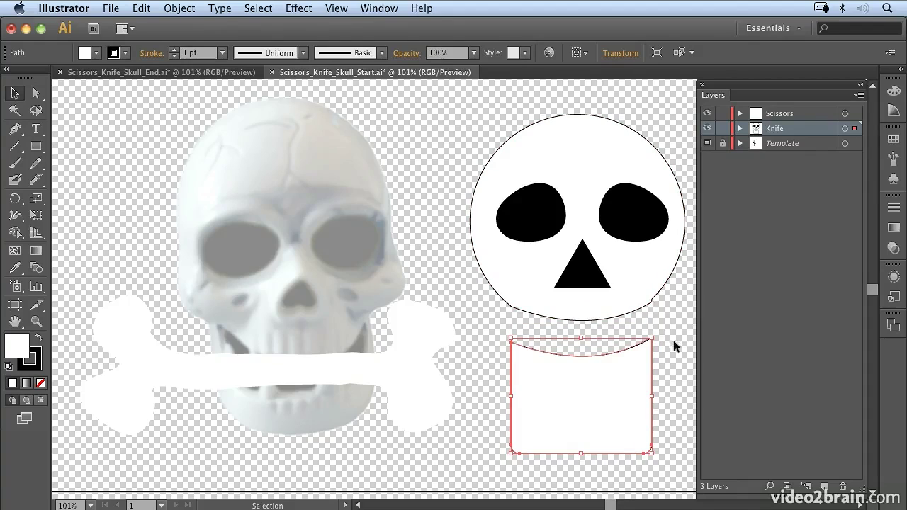
left_click(644, 292)
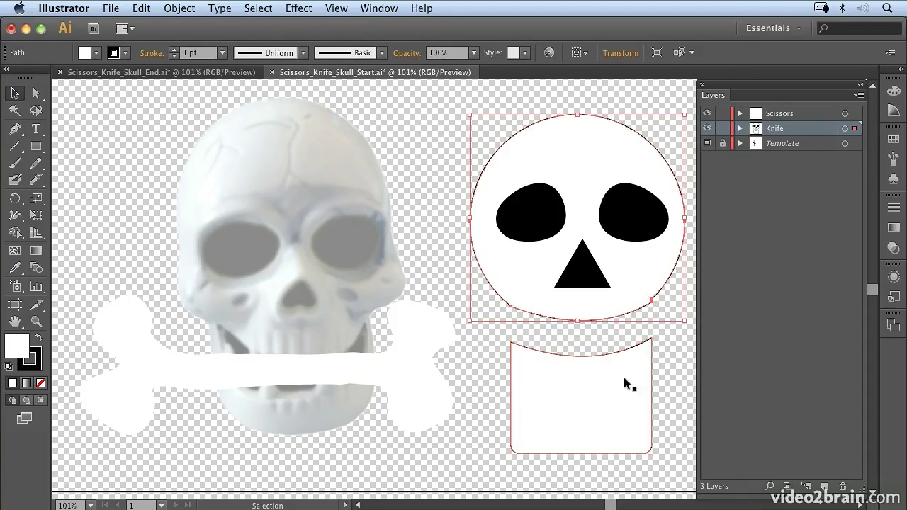
left_click(563, 407)
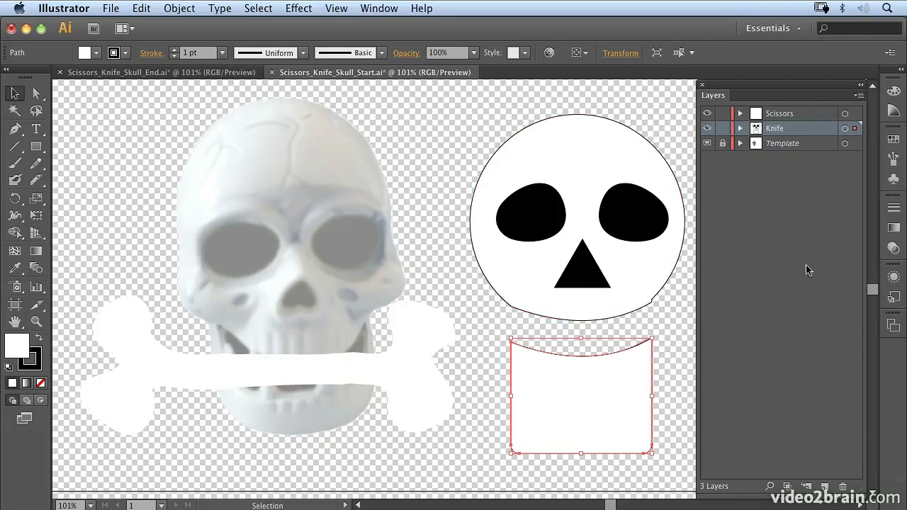
- On the Scissors layer, give the bone path a black stroke from the Color panel
left_click(781, 116)
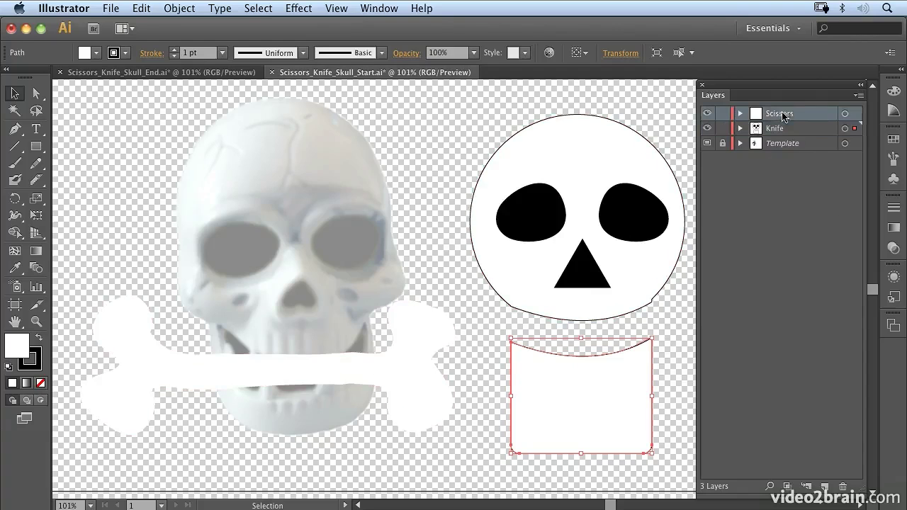
left_click(844, 114)
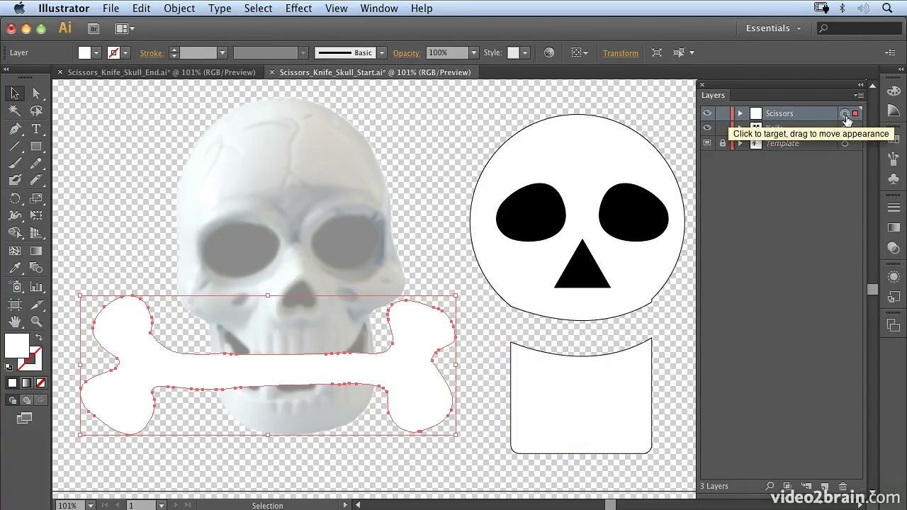
left_click(35, 370)
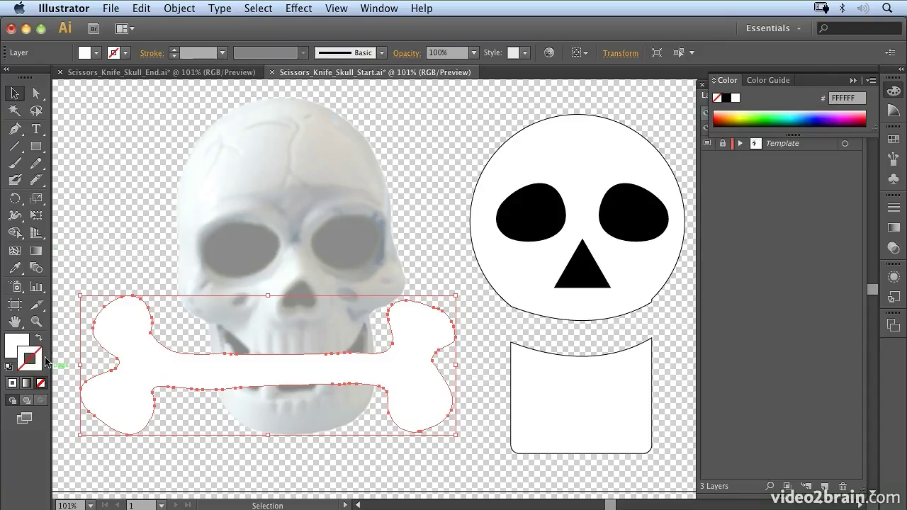
left_click(725, 100)
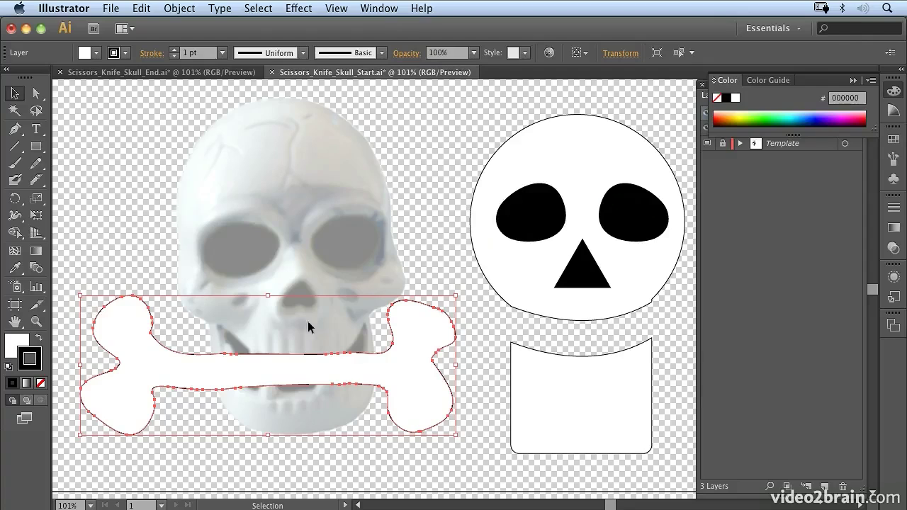
left_click(37, 180)
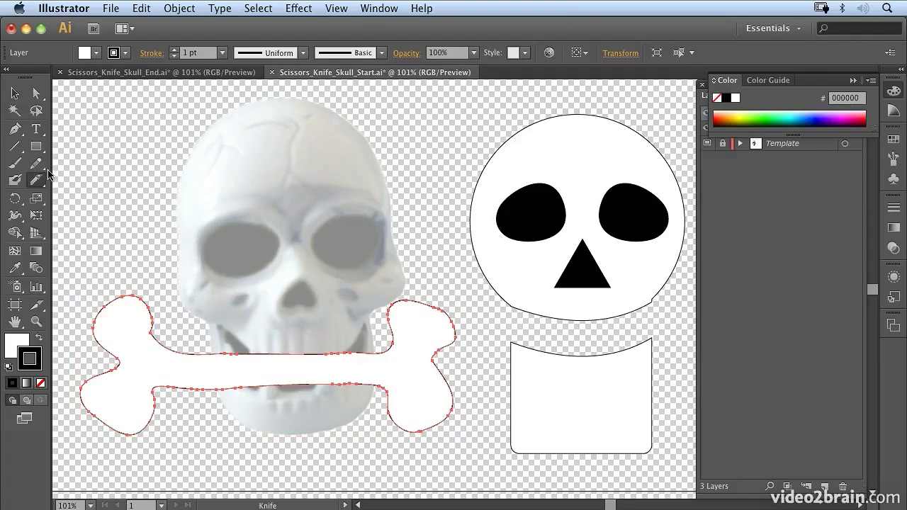
- With the Scissors tool, cut the bone's outline at its top and bottom edges near the middle
mouse_move(37, 179)
left_mouse_down()
mouse_move(87, 182)
mouse_move(106, 193)
left_mouse_up()
left_click(290, 354)
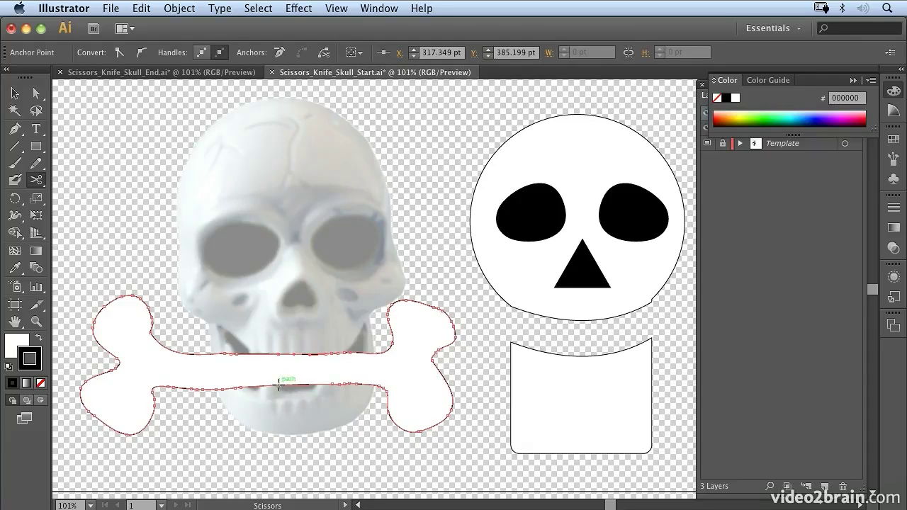
left_click(281, 382)
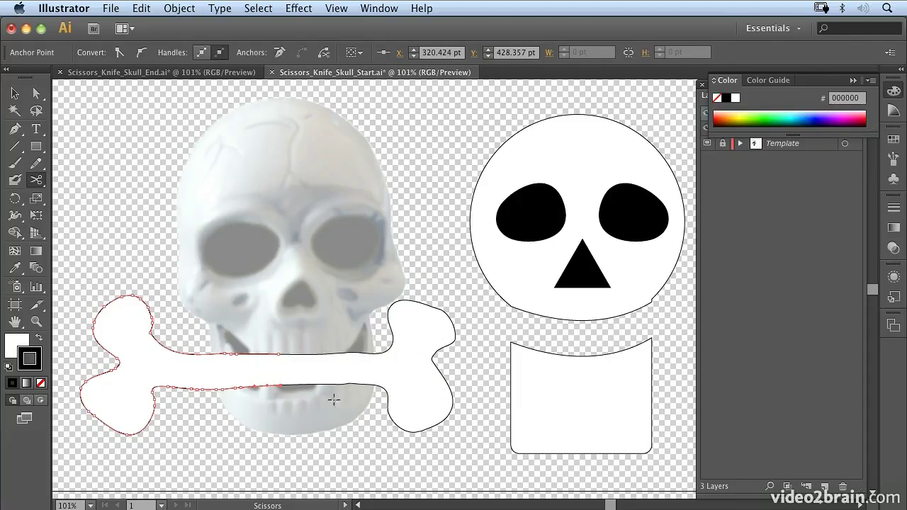
left_click(289, 385)
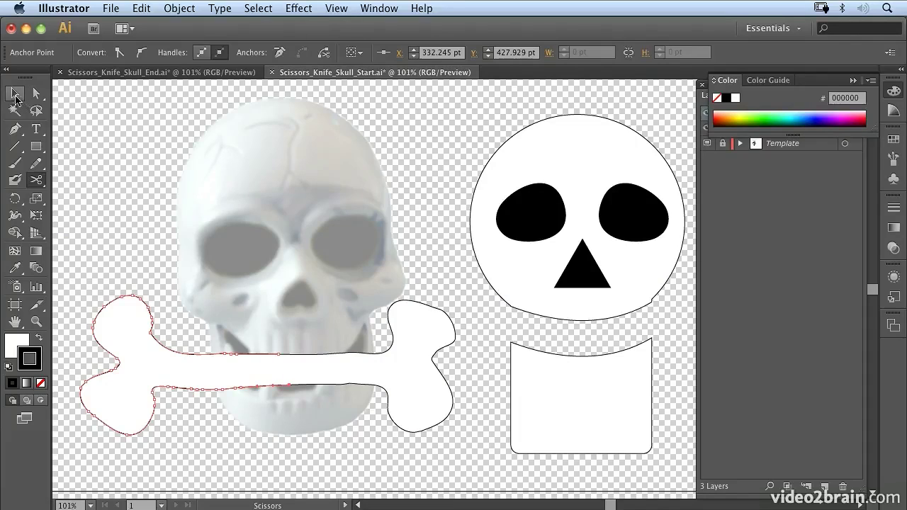
left_click(15, 93)
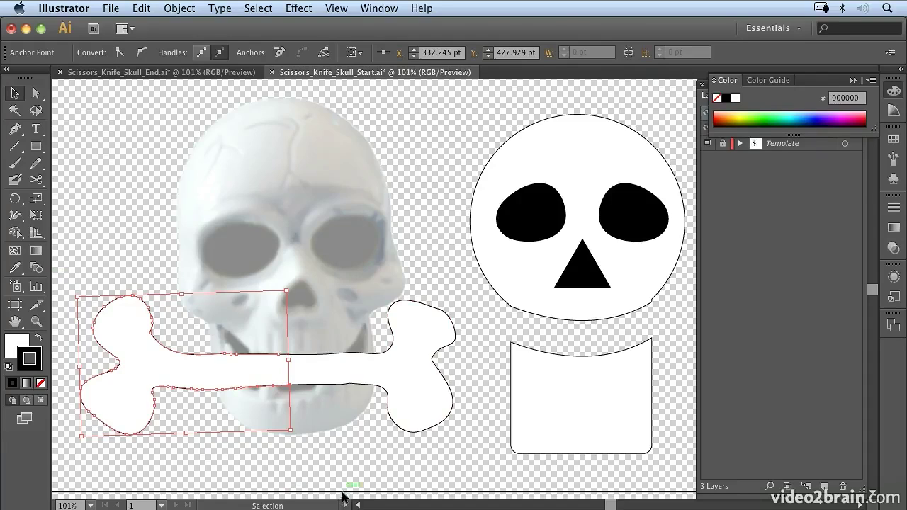
- Bring up the Layers panel, expand the Scissors layer and its <Group>, and select the bone
left_click(854, 80)
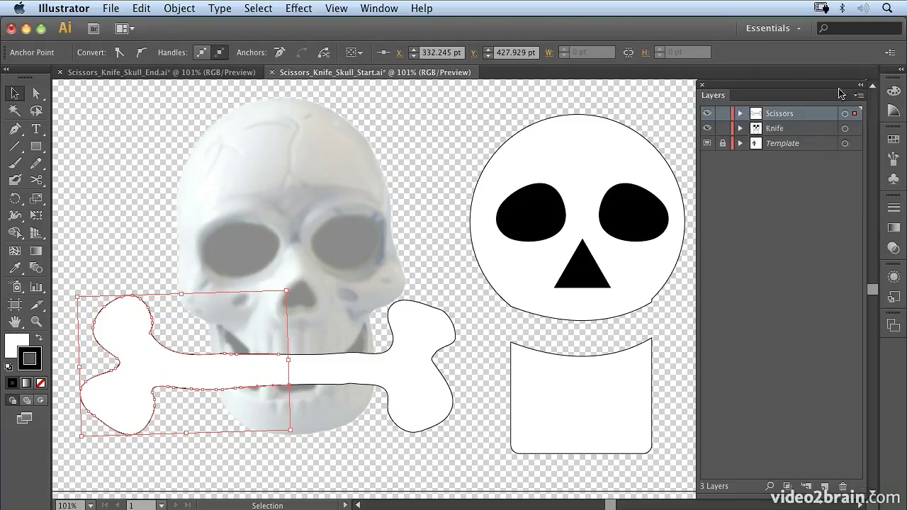
left_click(740, 115)
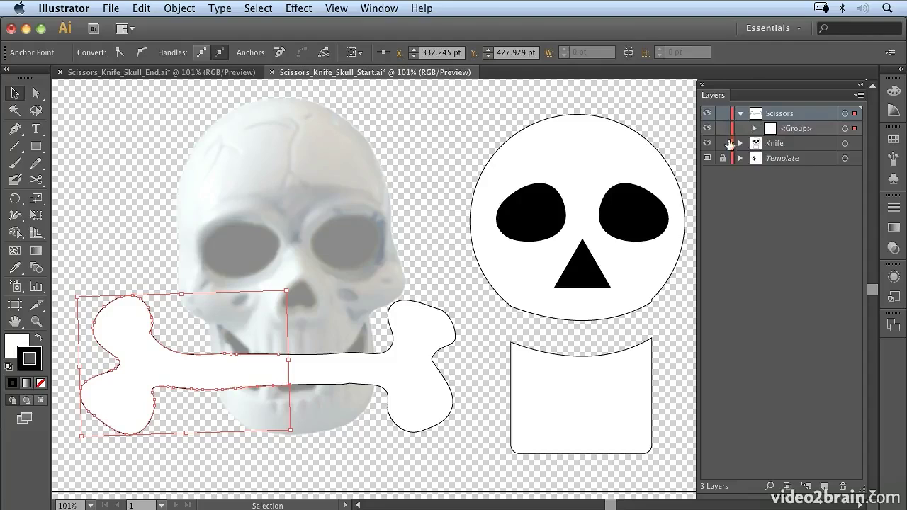
left_click(755, 129)
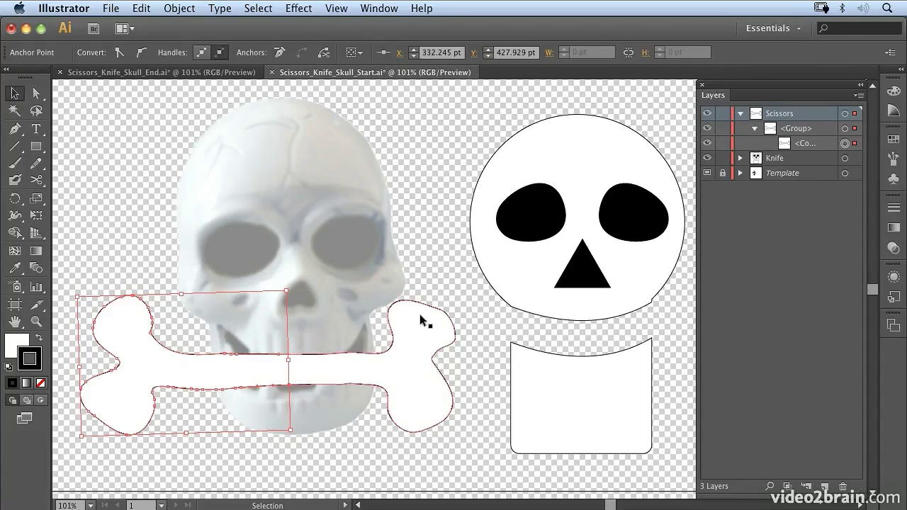
left_click(165, 362)
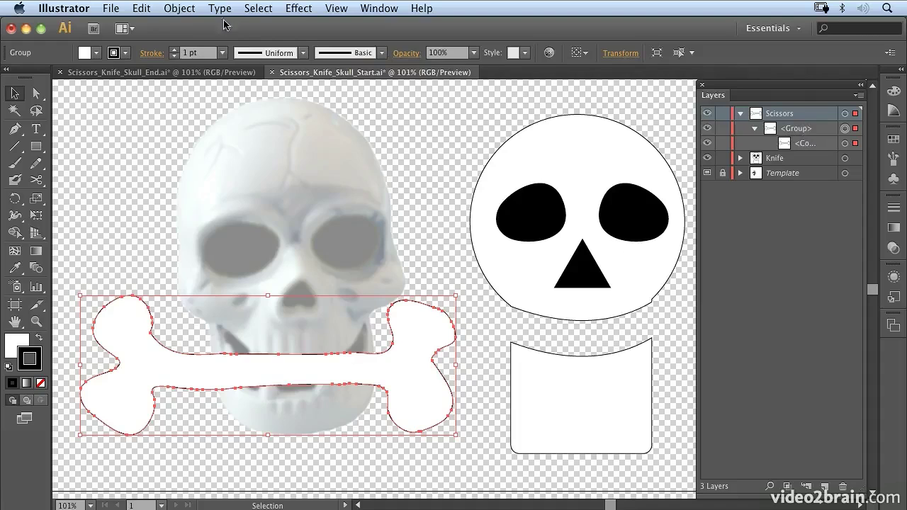
- Apply Object > Ungroup, then Object > Compound Path > Release to the bone
left_click(175, 10)
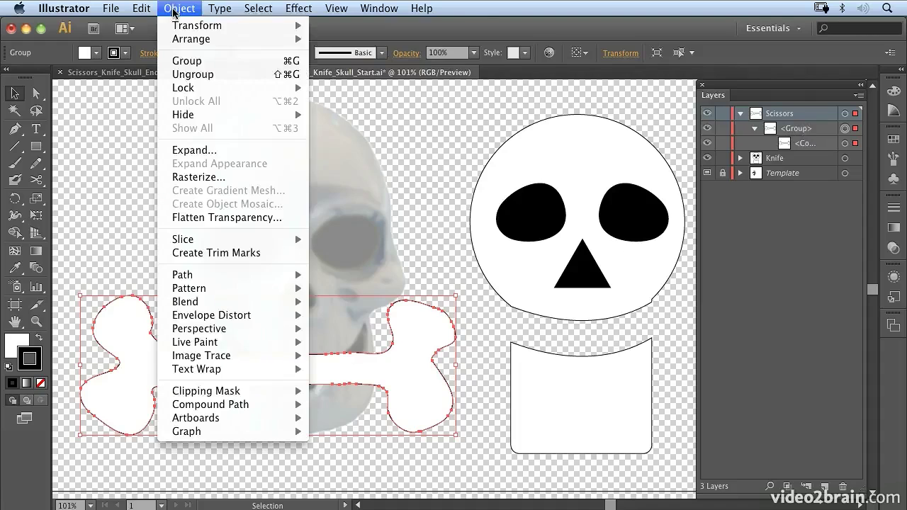
left_click(195, 74)
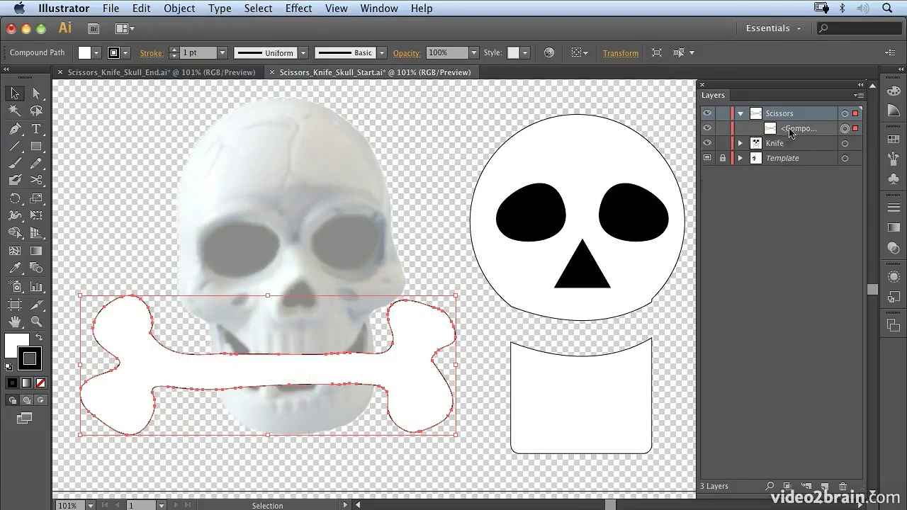
left_click(177, 9)
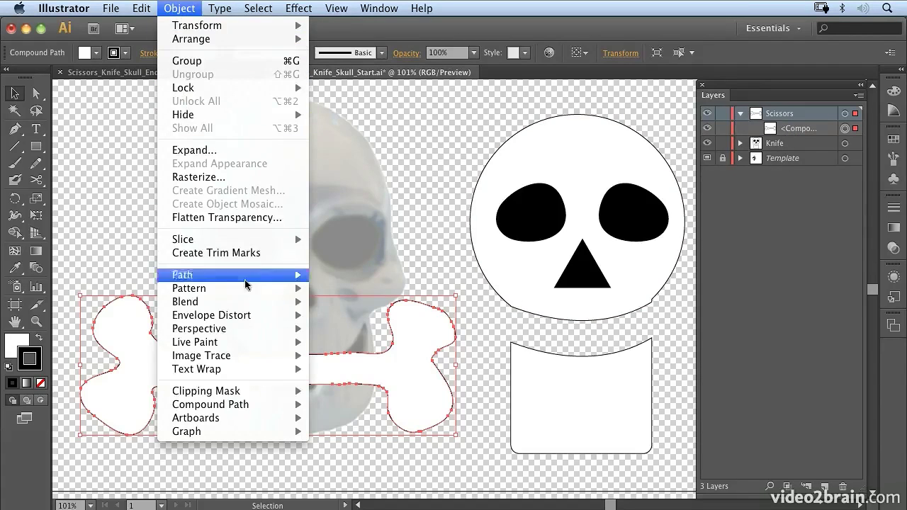
mouse_move(304, 409)
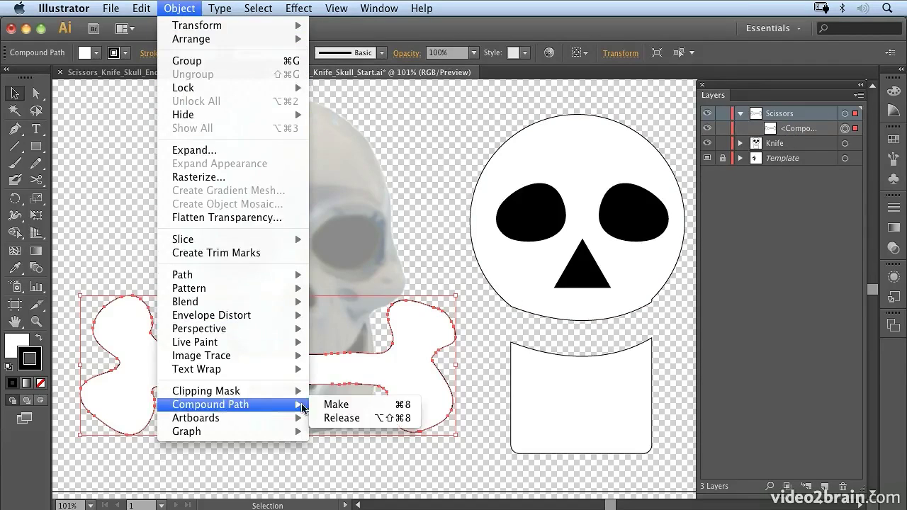
left_click(350, 419)
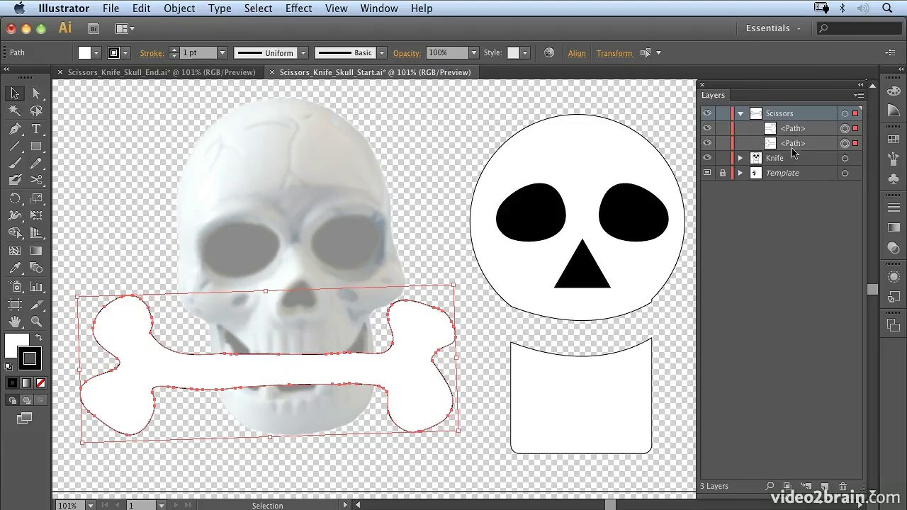
- Nudge the bone's right half right twice and its left half left twice with Shift+arrow keys
left_click(844, 129)
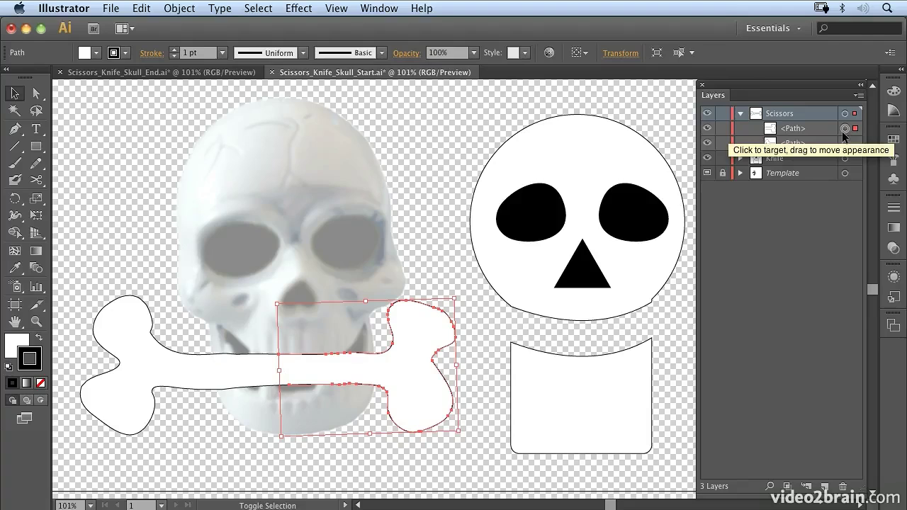
key("shift+Right")
key("shift+Right")
key("shift+Right")
key("shift+Right")
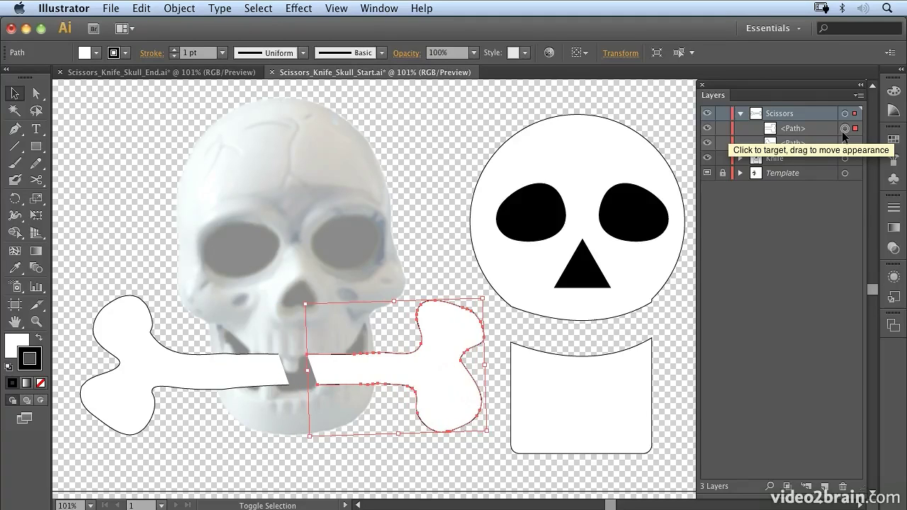
key("shift+Right")
key("shift+Right")
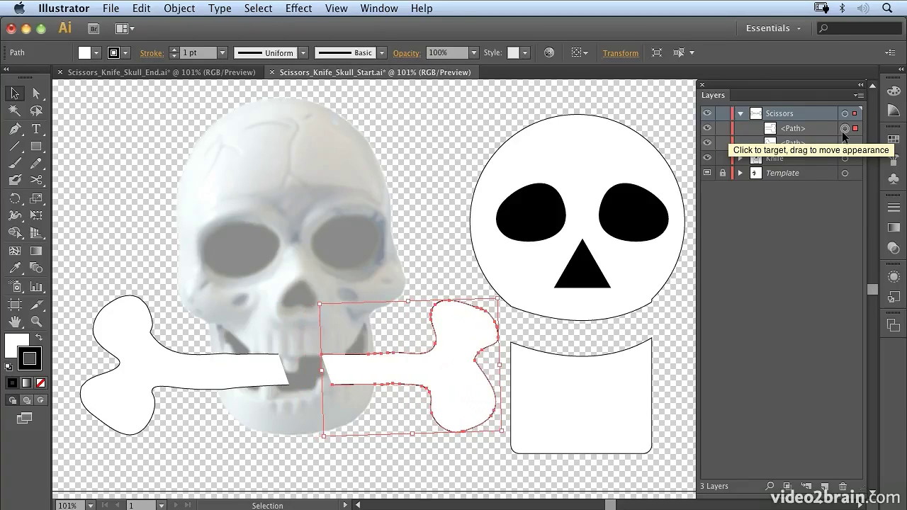
left_click(114, 361)
key("shift+Left")
key("shift+Left")
key("shift+Left")
key("shift+Left")
key("shift+Left")
key("shift+Left")
key("shift+Left")
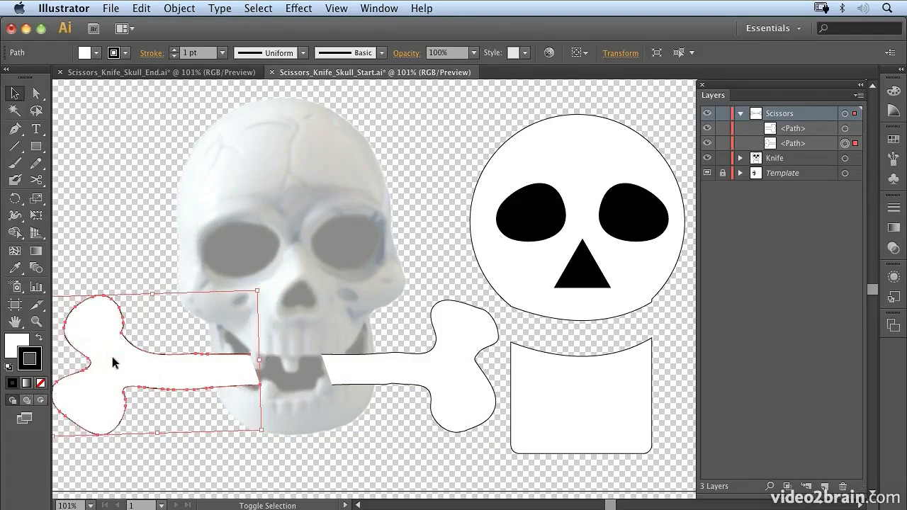
key("shift+Left")
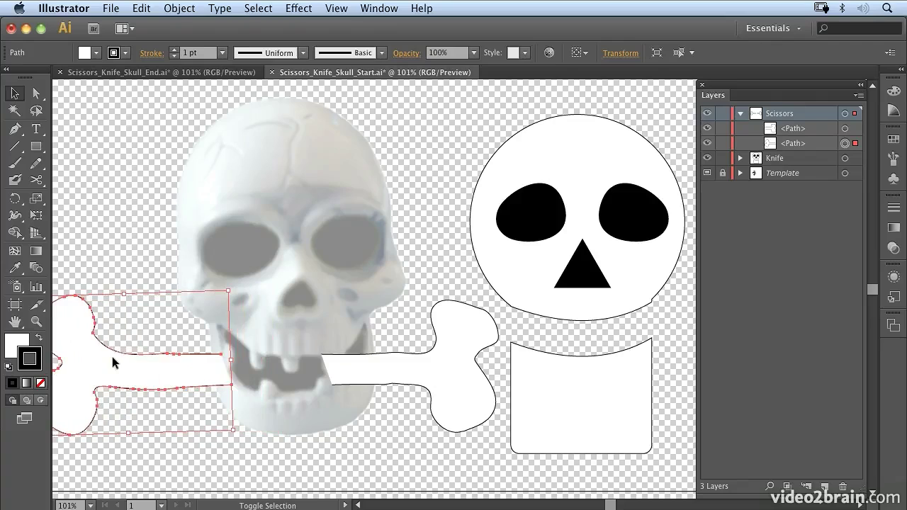